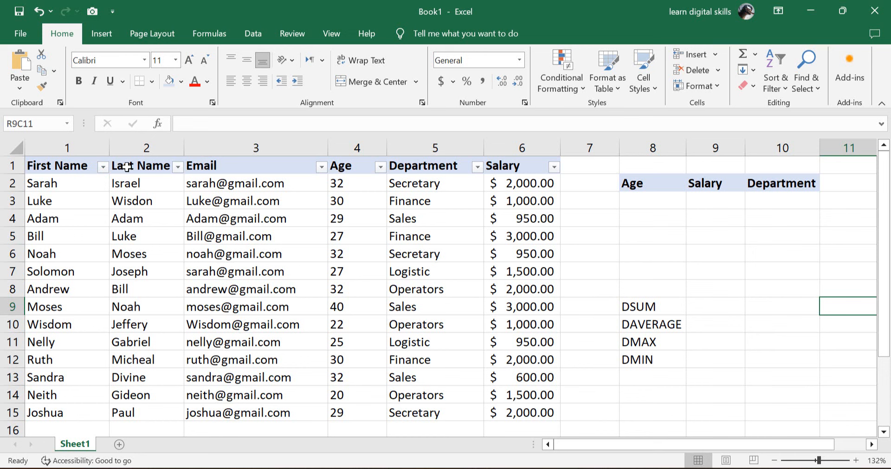
{"action": "left_click", "coordinate": [103, 167]}
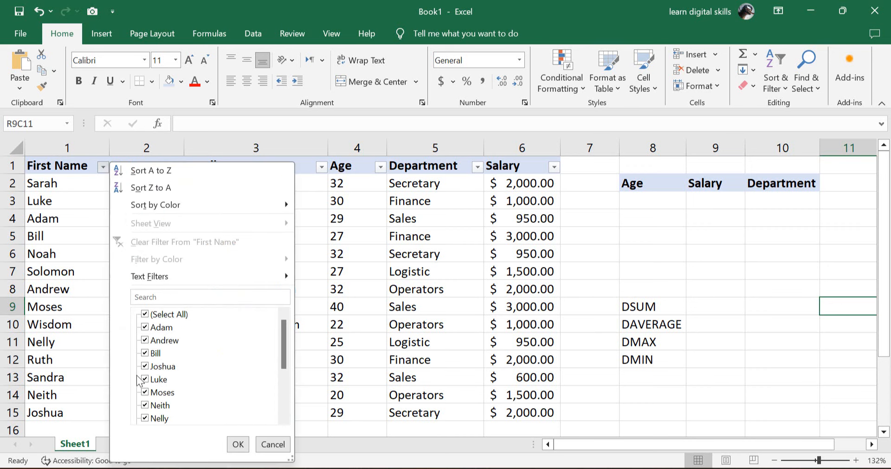
{"action": "left_click", "coordinate": [238, 444]}
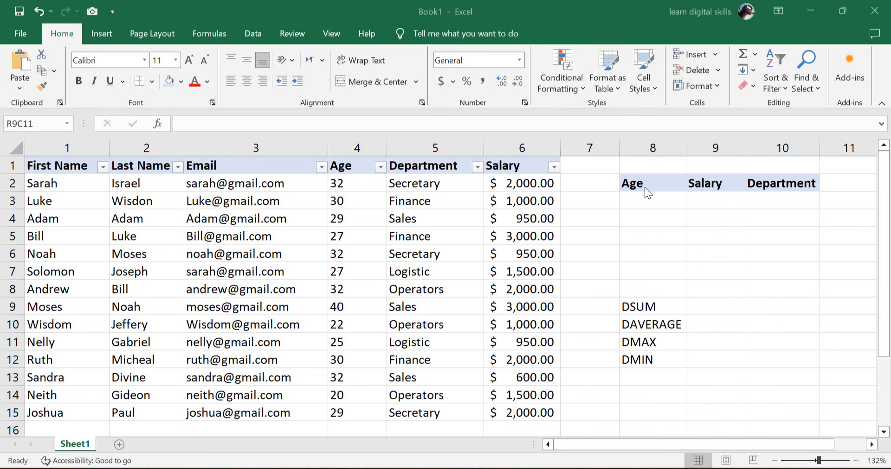
Fill in the criteria row with 32 under Age and Secretary under Department
{"action": "left_click", "coordinate": [637, 199]}
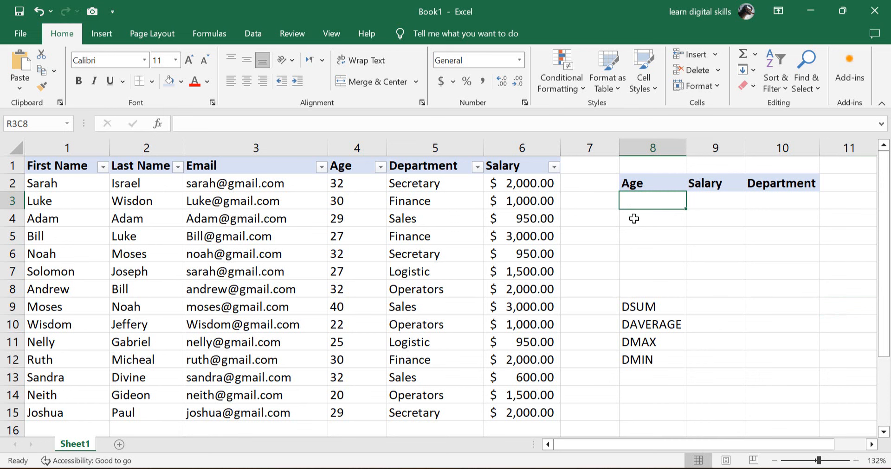
{"action": "type", "text": "32"}
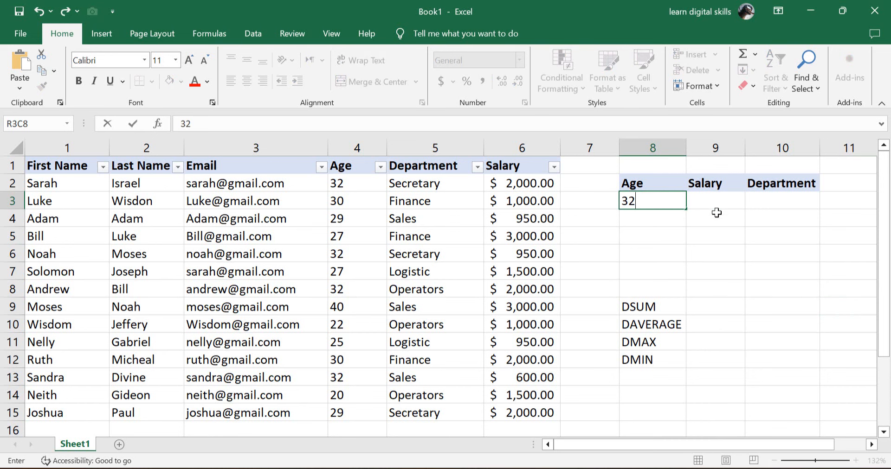
{"action": "left_click", "coordinate": [762, 198]}
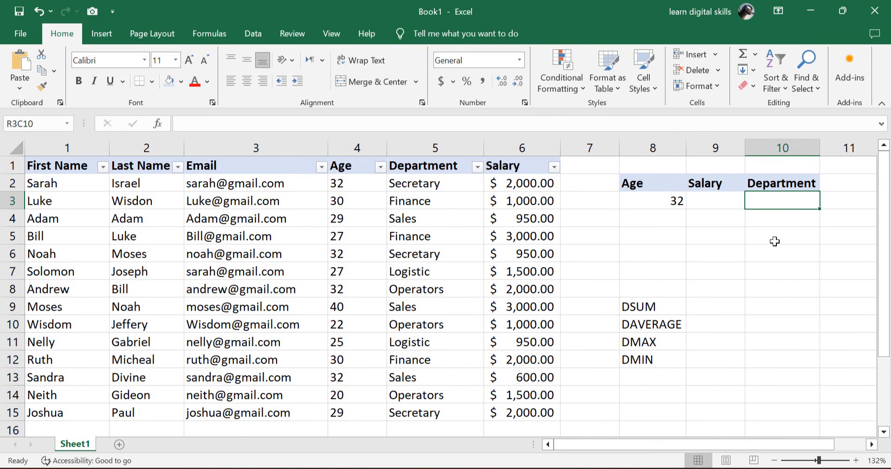
{"action": "type", "text": "S"}
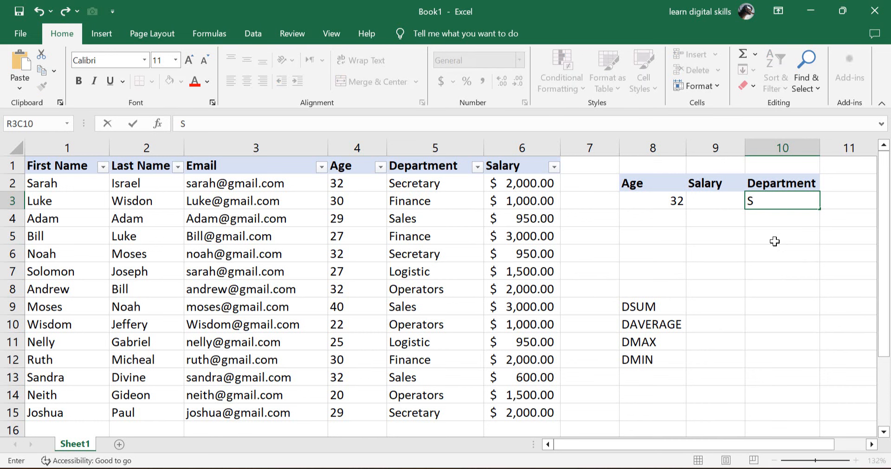
{"action": "type", "text": "ecretary"}
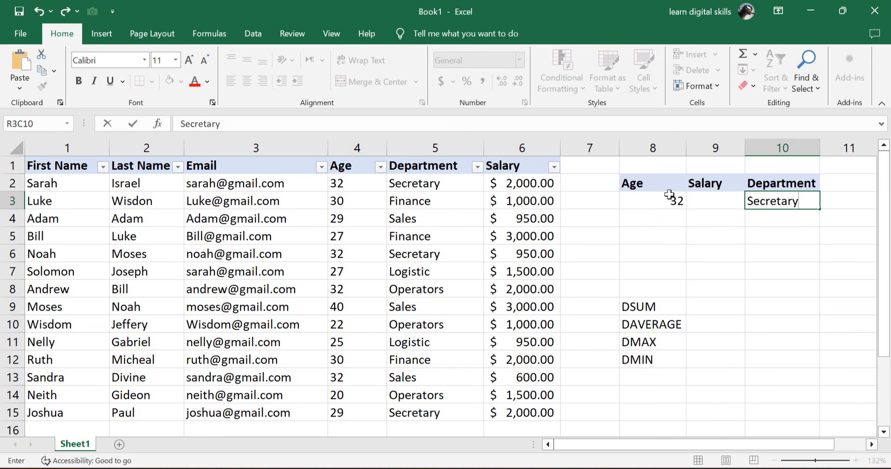
{"action": "left_click", "coordinate": [700, 307]}
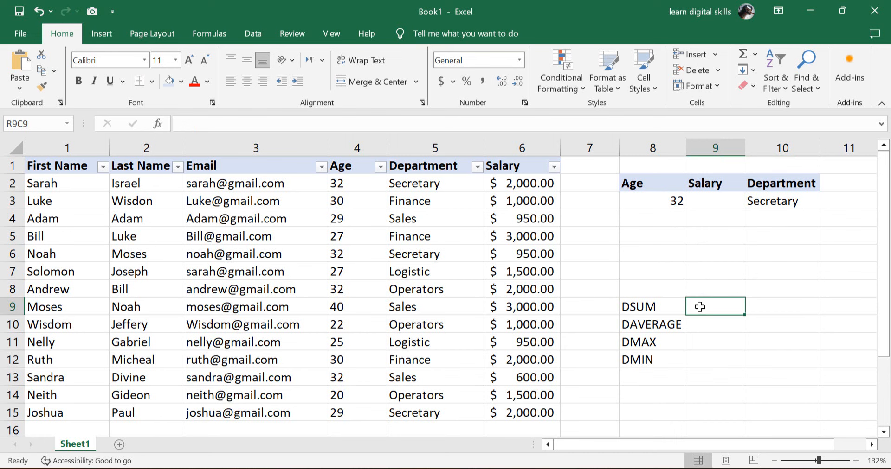
{"action": "type", "text": "="}
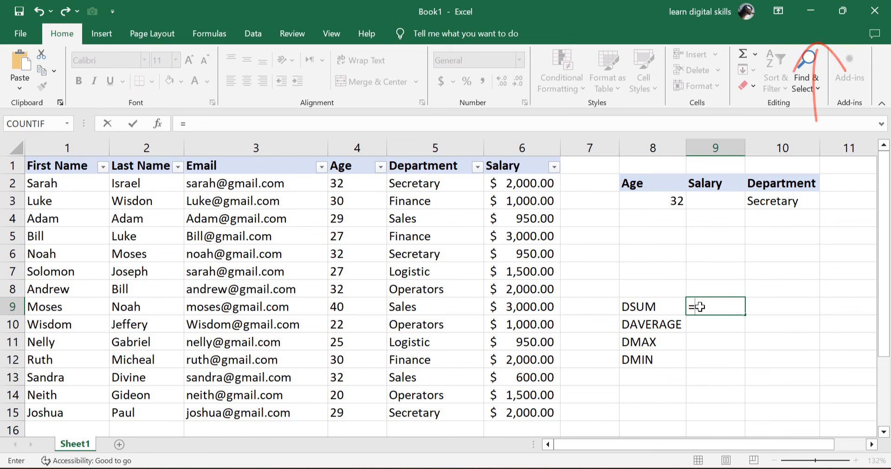
{"action": "key", "text": "Escape"}
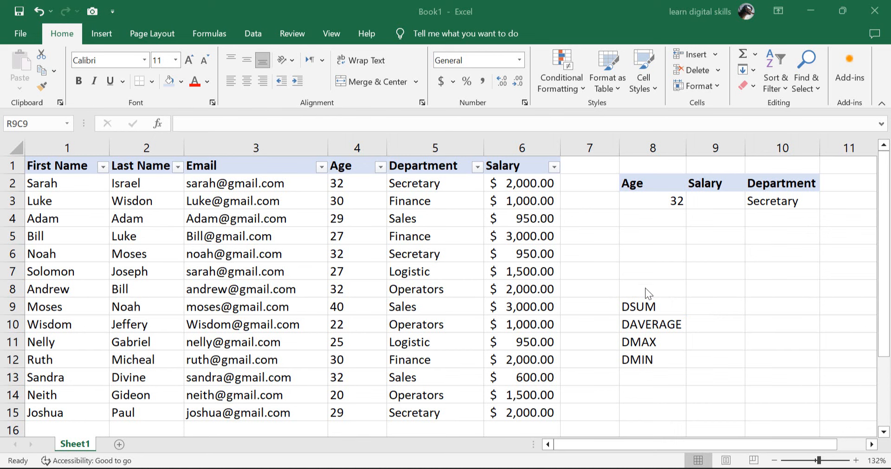
Enter a DSUM formula beside the DSUM label, using the whole employee table with headers, field 4, and the Age-to-Department criteria block
{"action": "left_click", "coordinate": [701, 304]}
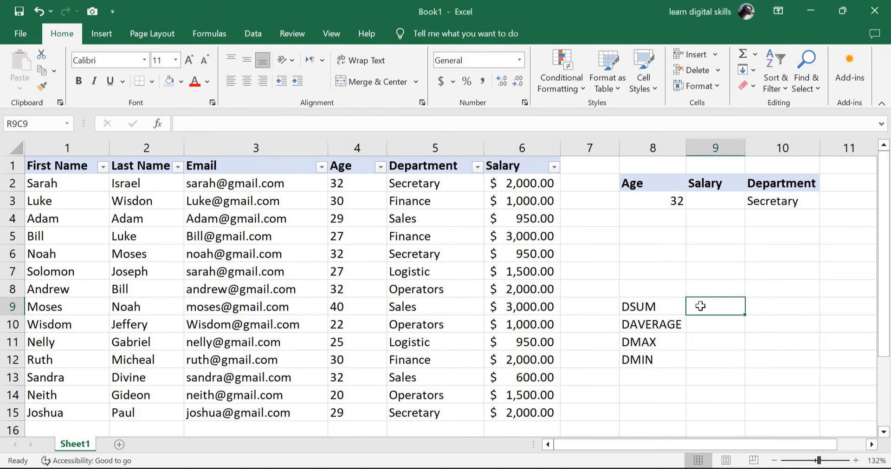
{"action": "type", "text": "="}
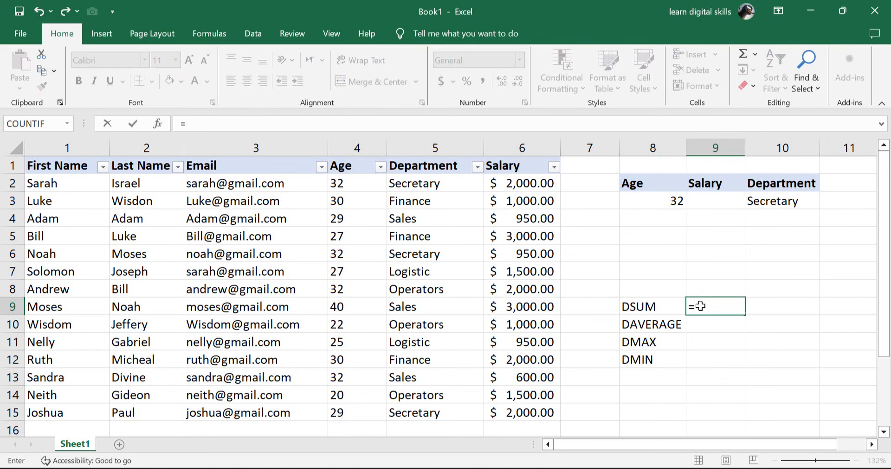
{"action": "type", "text": "d"}
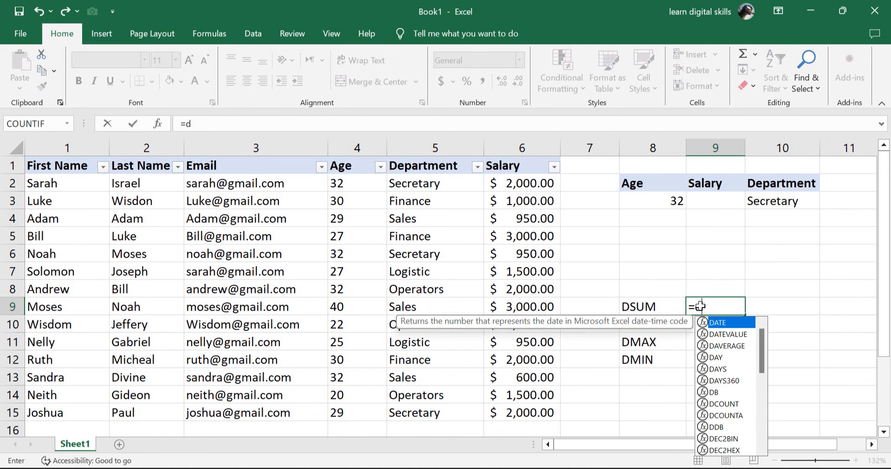
{"action": "type", "text": "sum"}
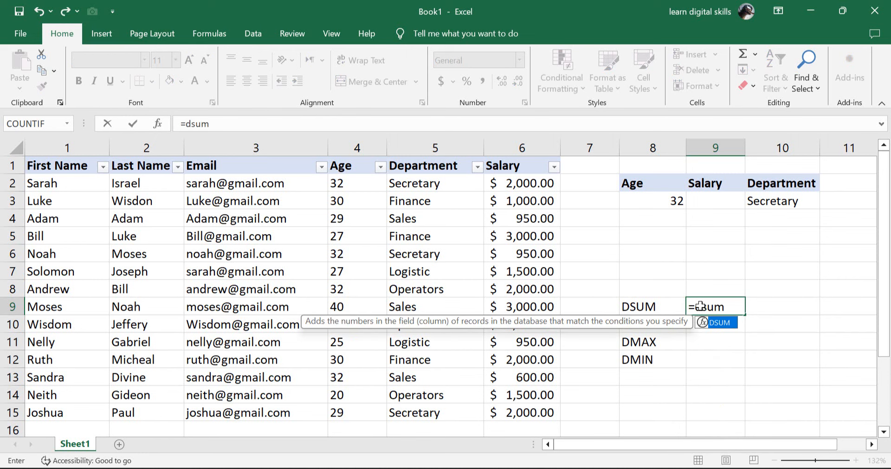
{"action": "double_click", "coordinate": [717, 323]}
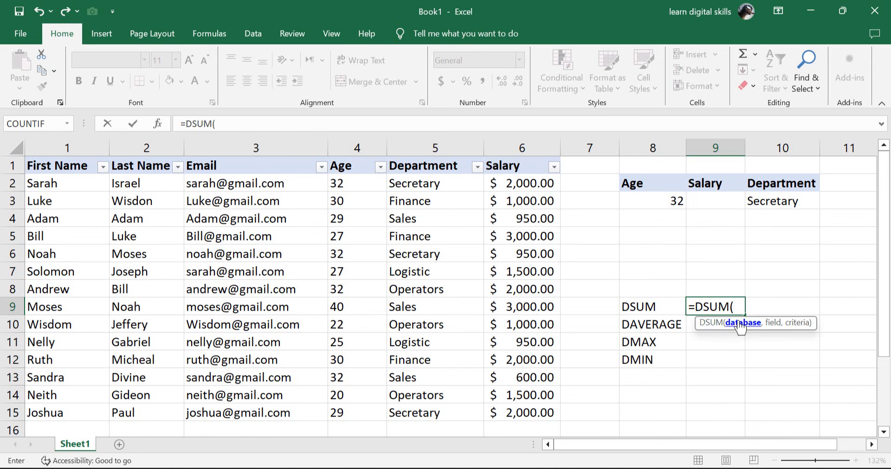
{"action": "left_click_drag", "start_coordinate": [88, 165], "coordinate": [513, 409]}
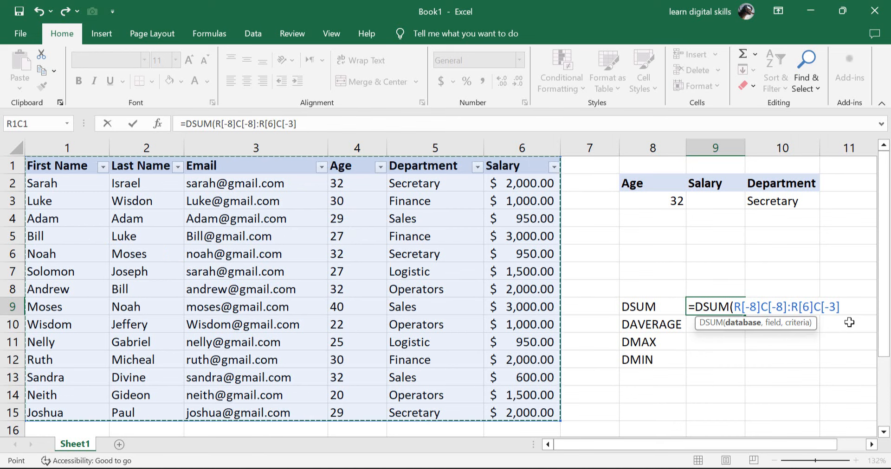
{"action": "type", "text": ","}
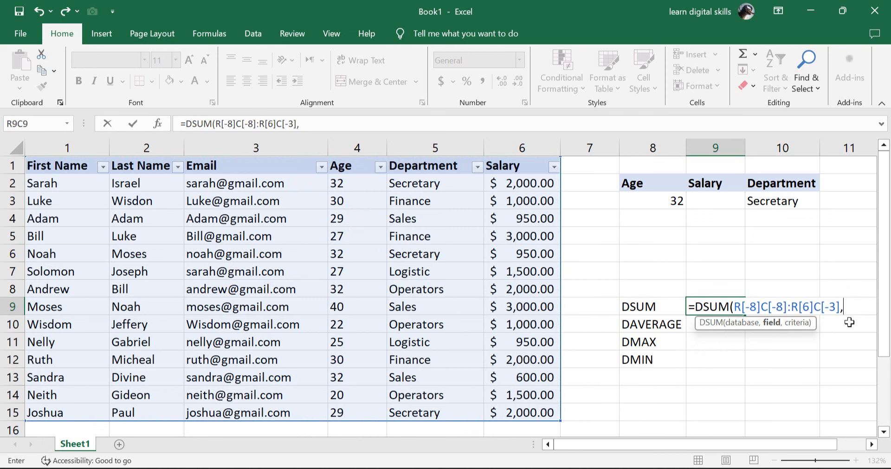
{"action": "type", "text": "4,"}
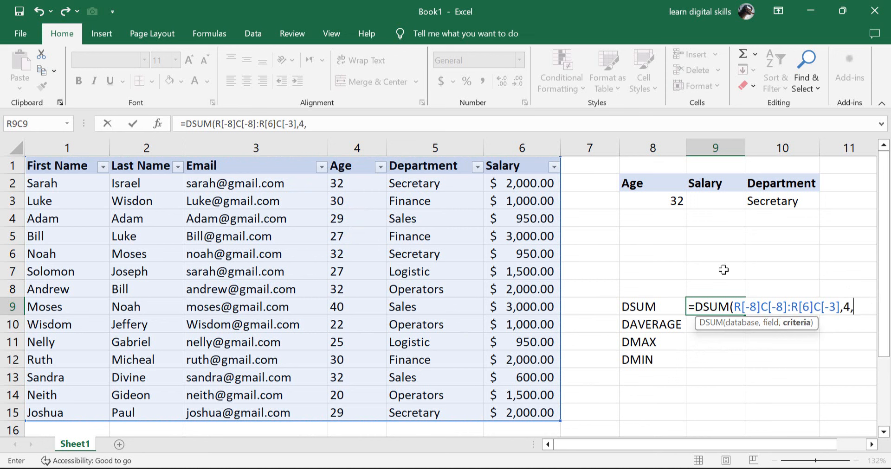
{"action": "left_click", "coordinate": [655, 184]}
{"action": "left_click_drag", "start_coordinate": [712, 194], "coordinate": [747, 198]}
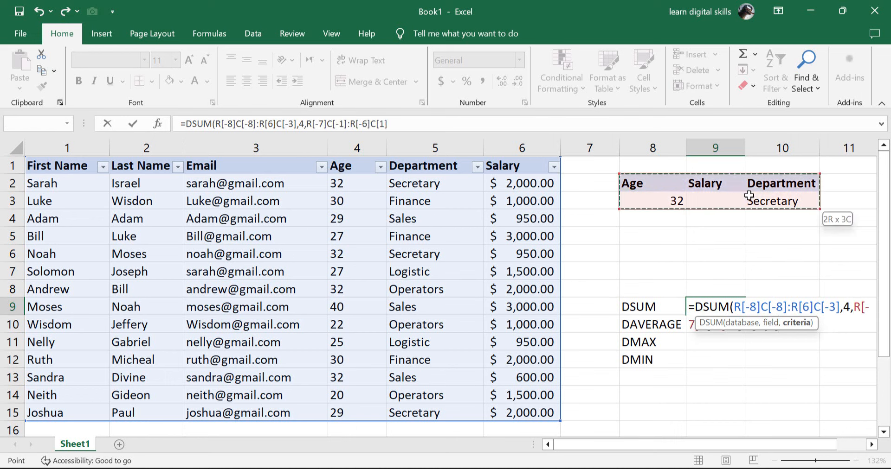
{"action": "key", "text": "Return"}
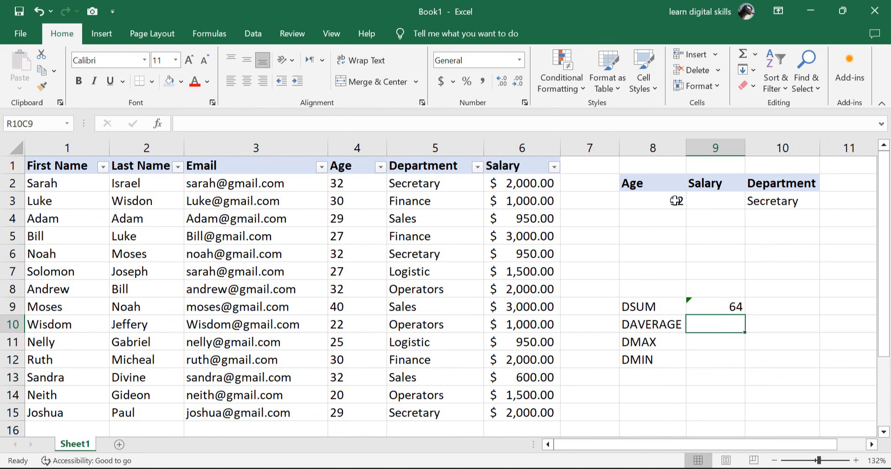
Filter the employee table's Age column to show only 32
{"action": "left_click", "coordinate": [380, 167]}
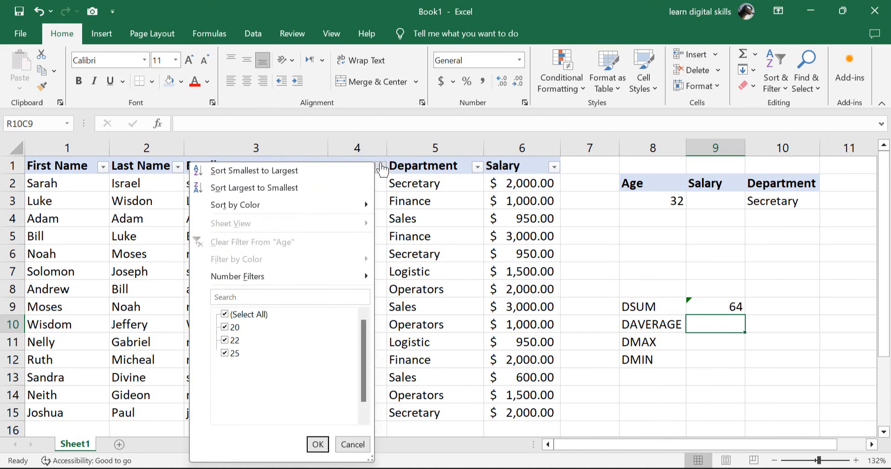
{"action": "left_click", "coordinate": [231, 315]}
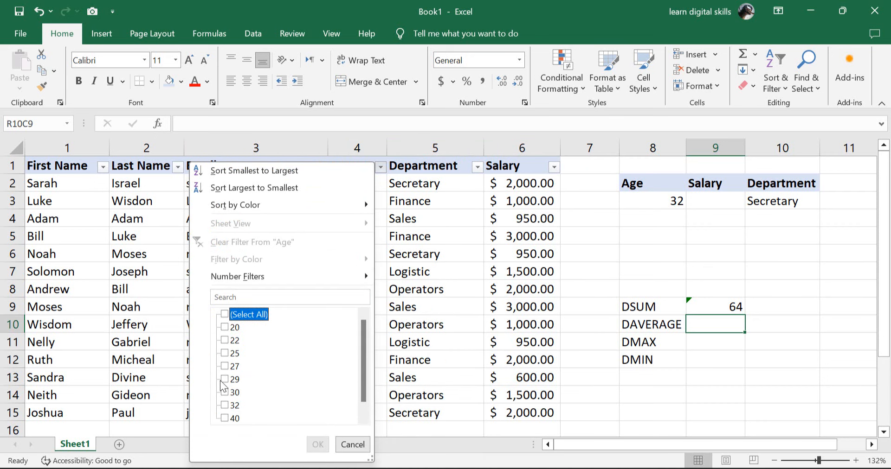
{"action": "left_click", "coordinate": [227, 406]}
{"action": "left_click", "coordinate": [318, 445]}
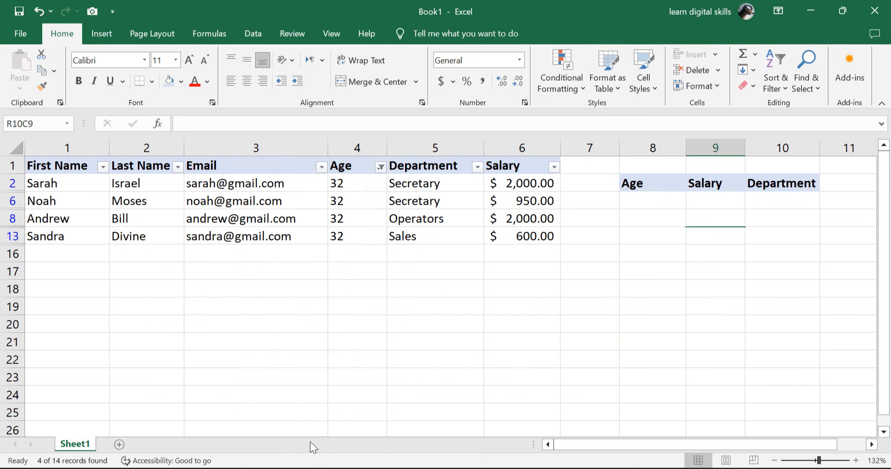
Filter the employee table's Department column to show only Secretary
{"action": "left_click", "coordinate": [778, 189]}
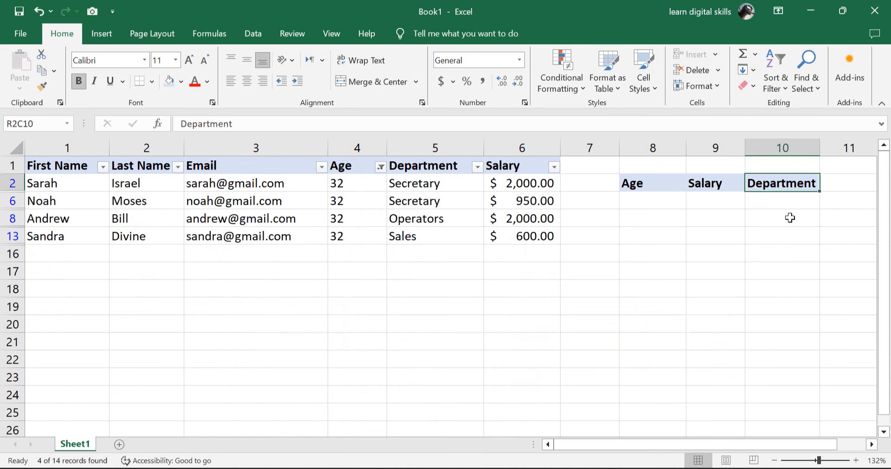
{"action": "left_click", "coordinate": [765, 199]}
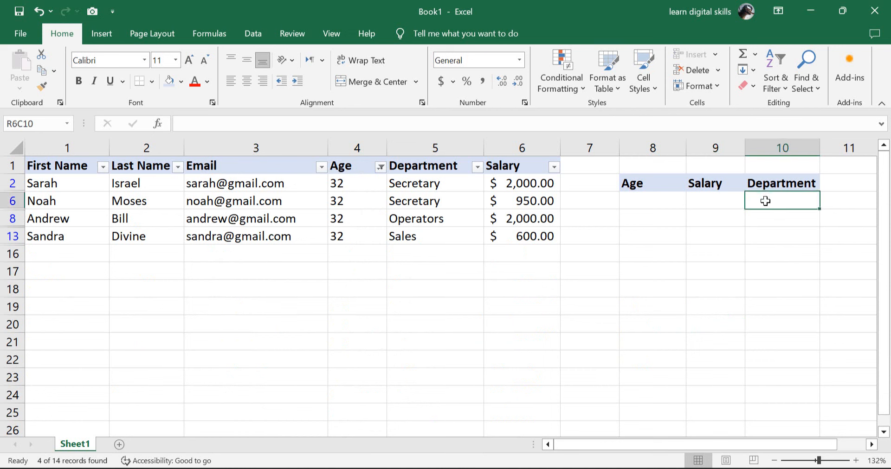
{"action": "left_click", "coordinate": [479, 167]}
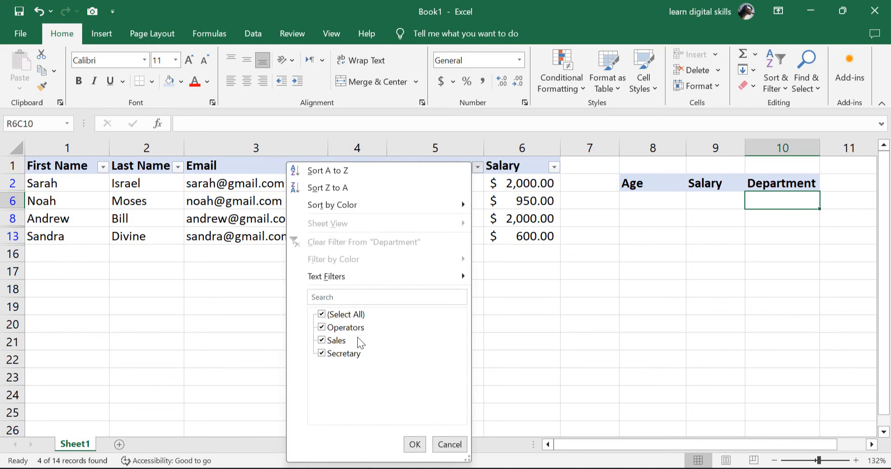
{"action": "left_click", "coordinate": [319, 315]}
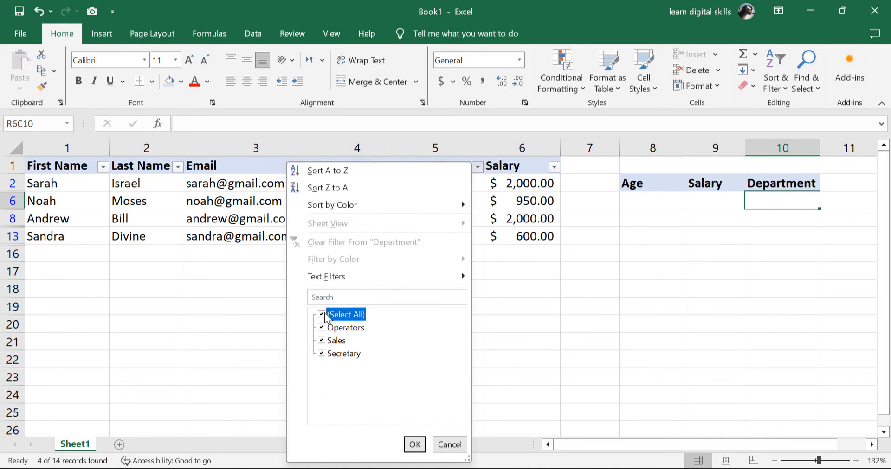
{"action": "left_click", "coordinate": [323, 355]}
{"action": "left_click", "coordinate": [414, 444]}
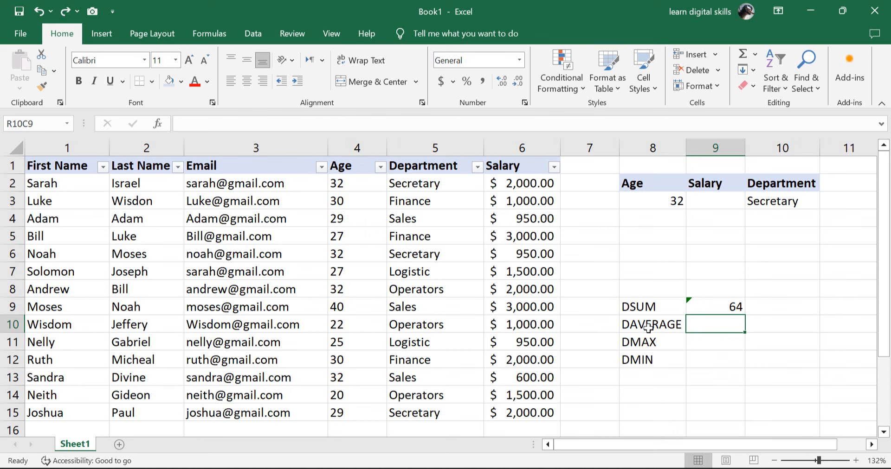
Enter a DAVERAGE formula beside its label, using the whole employee table with headers, field 4, and the Age-to-Department criteria block
{"action": "type", "text": "="}
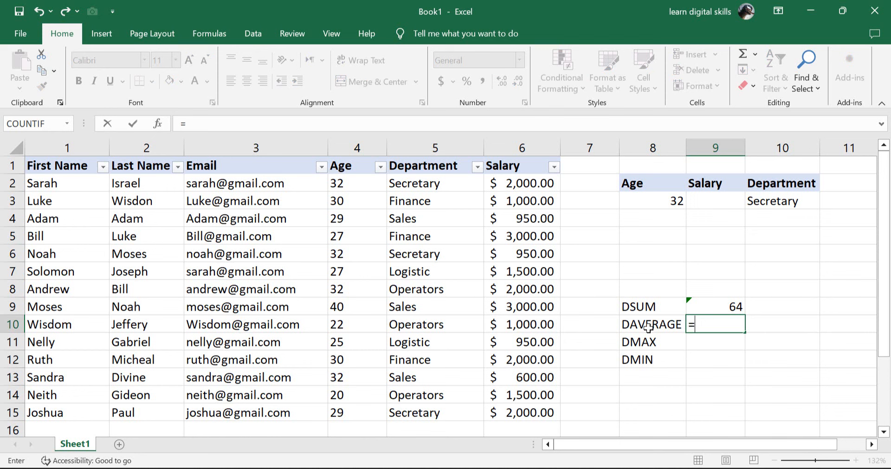
{"action": "type", "text": "dave"}
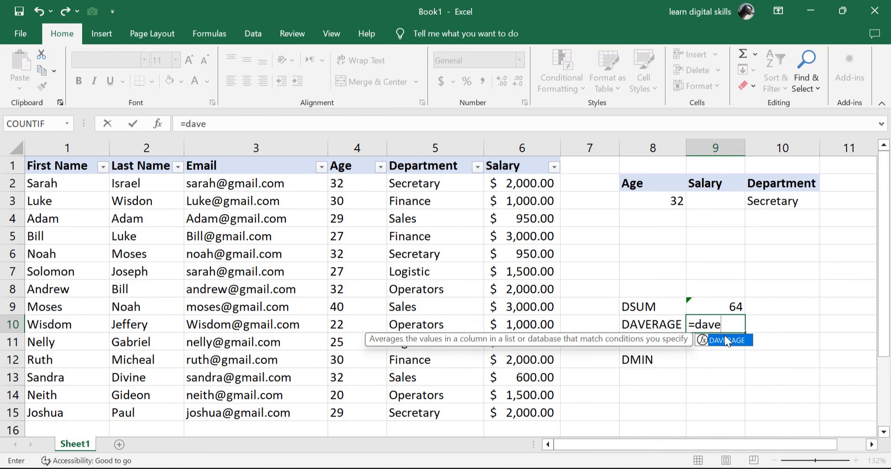
{"action": "double_click", "coordinate": [724, 340]}
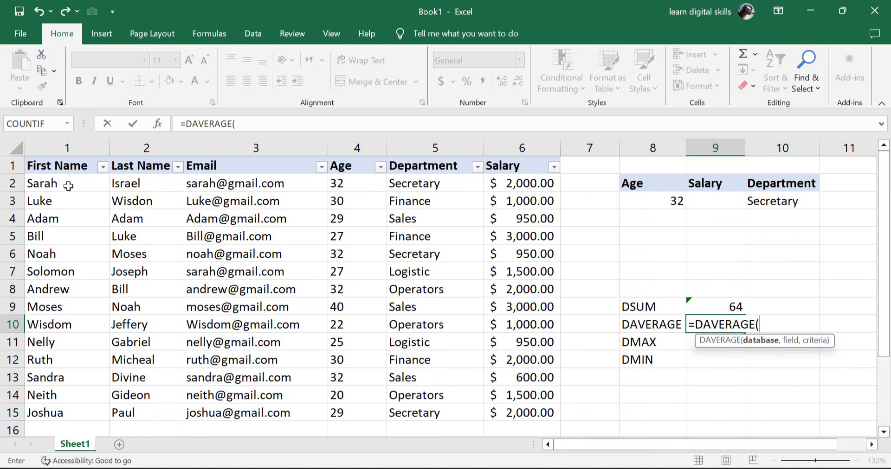
{"action": "left_click_drag", "start_coordinate": [56, 165], "coordinate": [512, 413]}
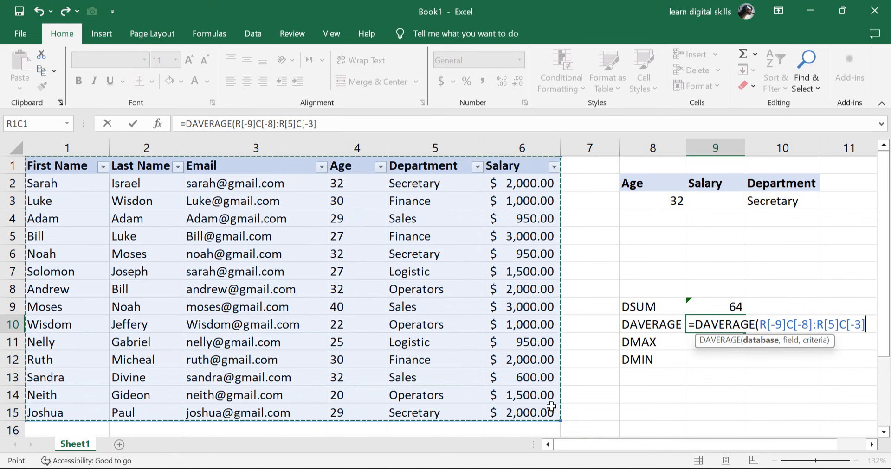
{"action": "type", "text": ","}
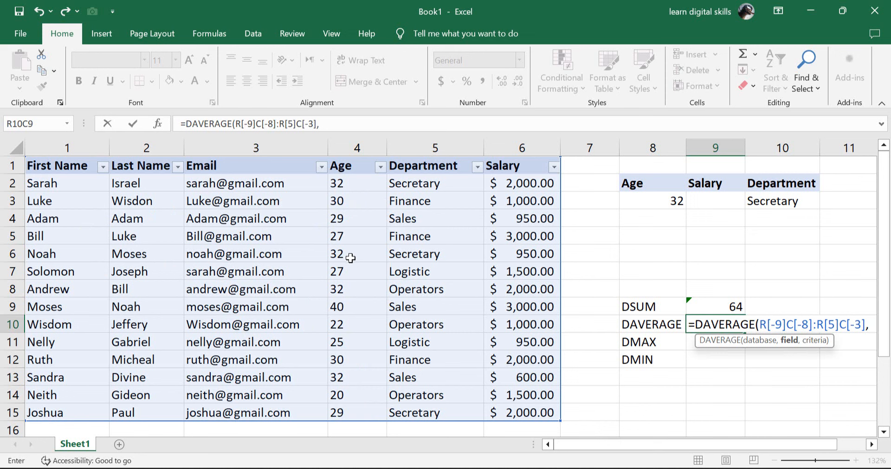
{"action": "type", "text": ","}
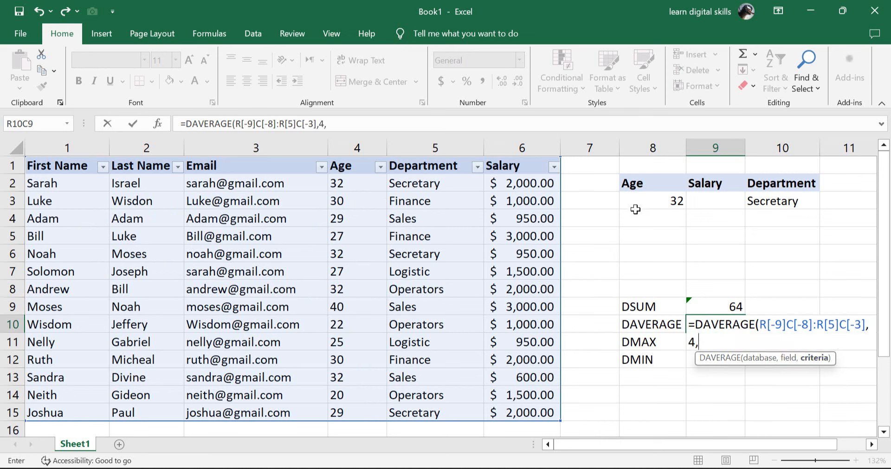
{"action": "left_click_drag", "start_coordinate": [629, 183], "coordinate": [766, 198]}
{"action": "key", "text": "Return"}
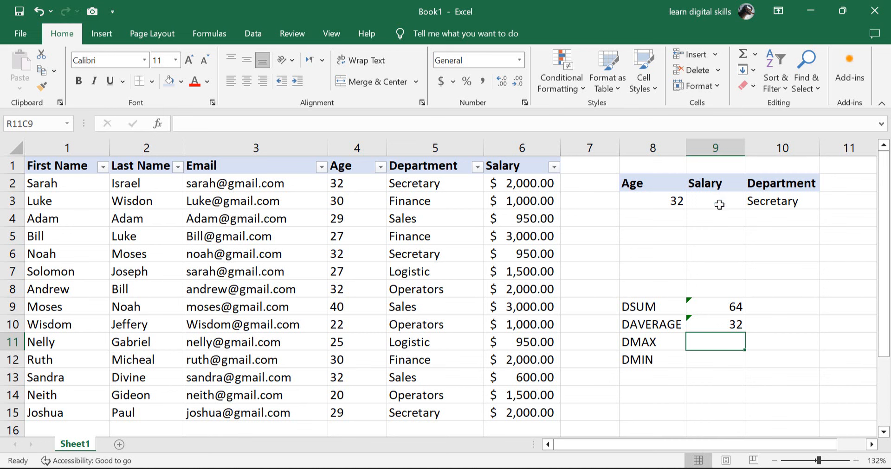
Enter 2000 as the Salary criterion in the criteria block and give it the dollar Accounting number format
{"action": "left_click", "coordinate": [718, 202]}
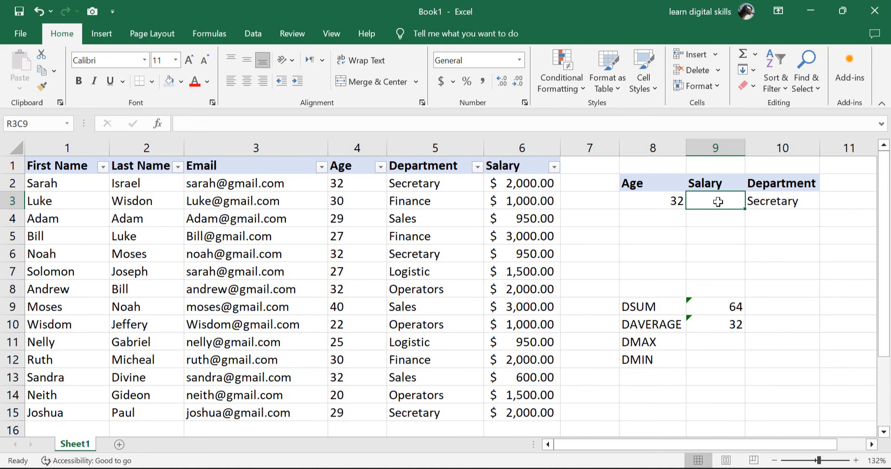
{"action": "type", "text": "200"}
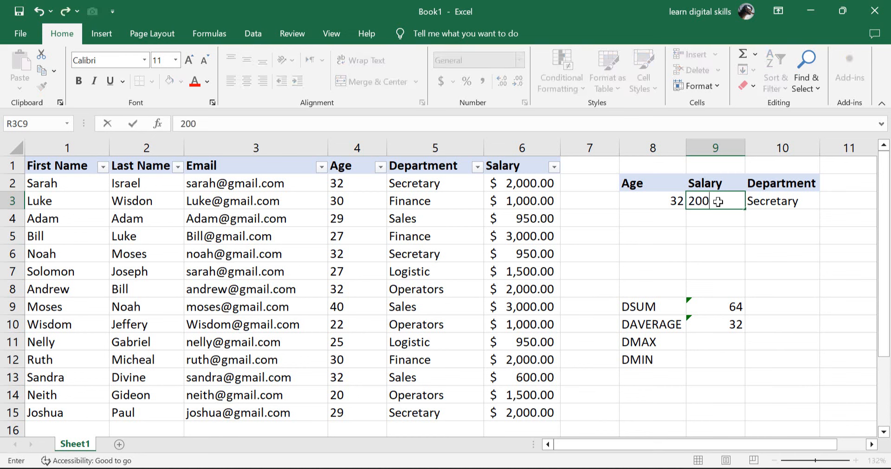
{"action": "type", "text": "0"}
{"action": "left_click", "coordinate": [726, 229]}
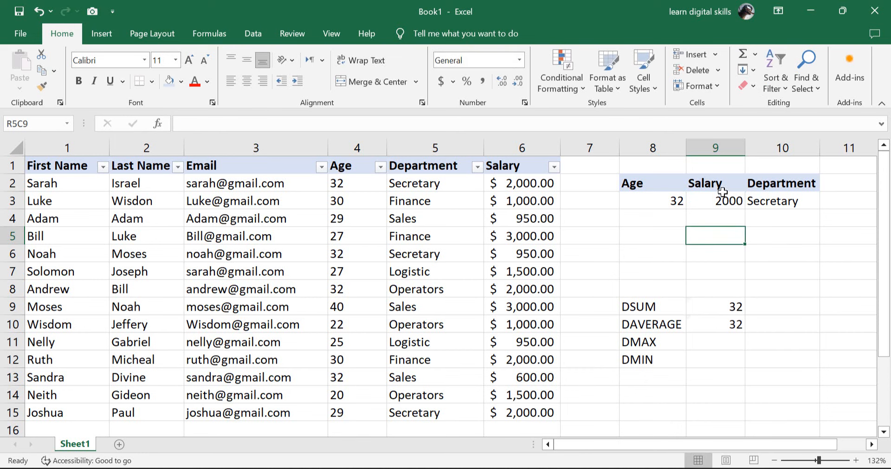
{"action": "left_click", "coordinate": [723, 200]}
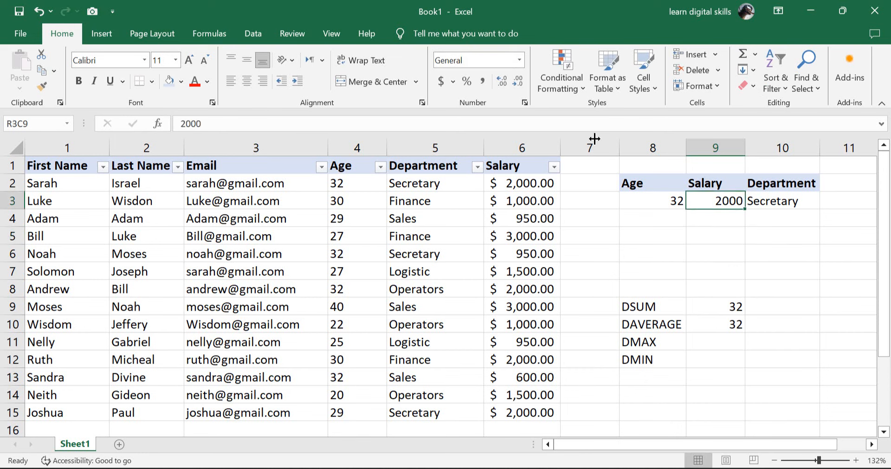
{"action": "left_click", "coordinate": [441, 82]}
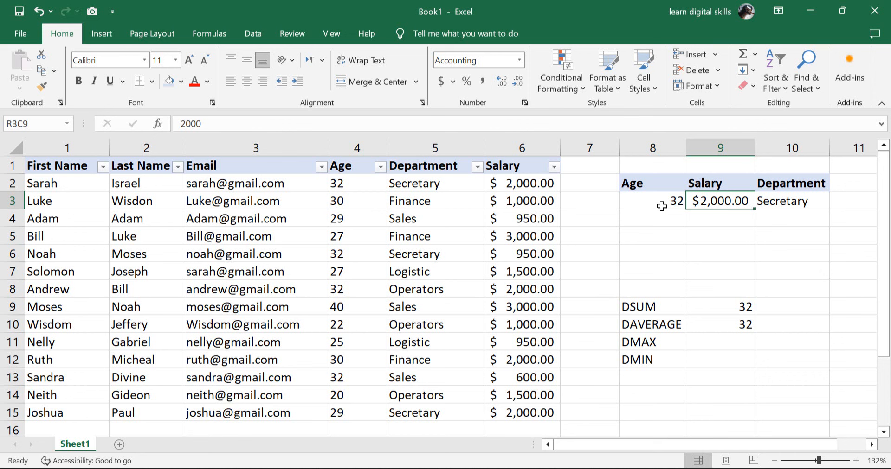
Enter a DMAX formula beside its label, using the whole employee table with headers, field 6, and the Age-to-Department criteria block
{"action": "left_click", "coordinate": [702, 344]}
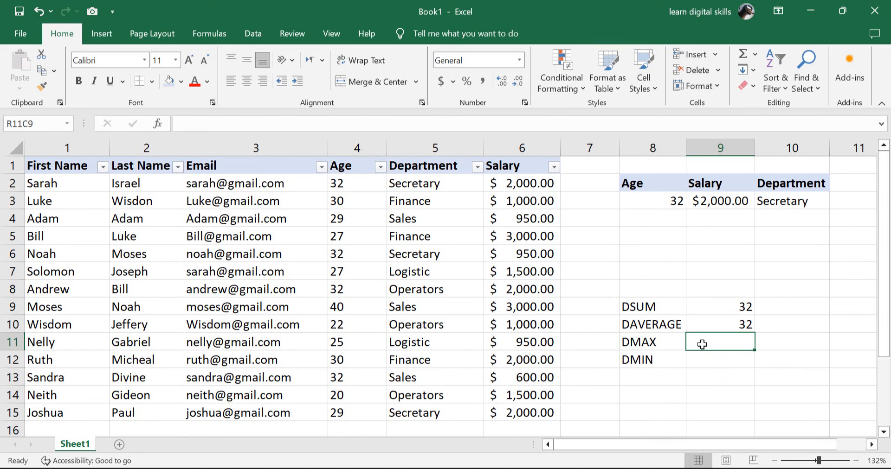
{"action": "type", "text": "="}
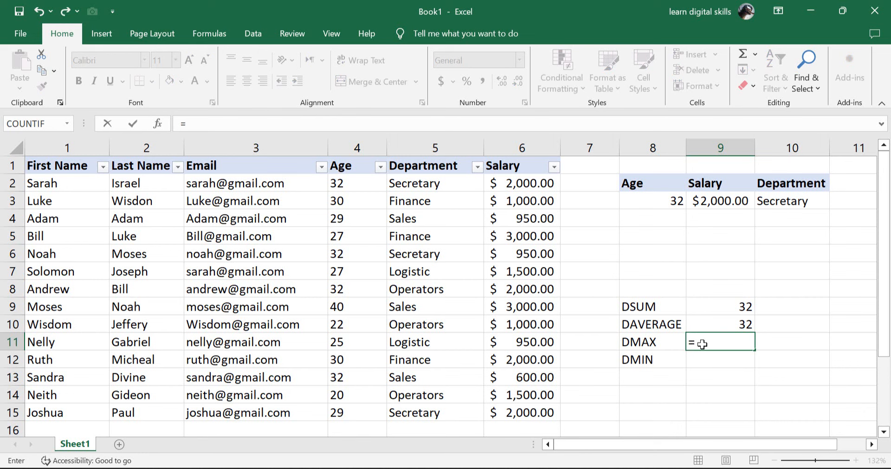
{"action": "type", "text": "dma"}
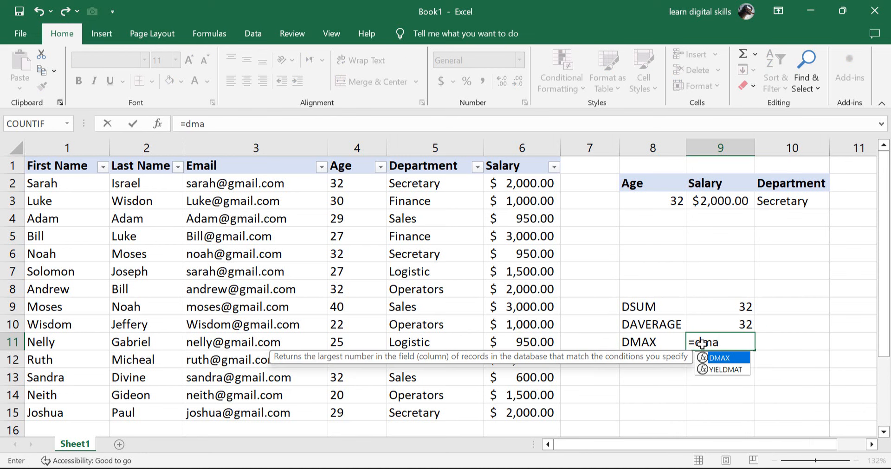
{"action": "double_click", "coordinate": [722, 357]}
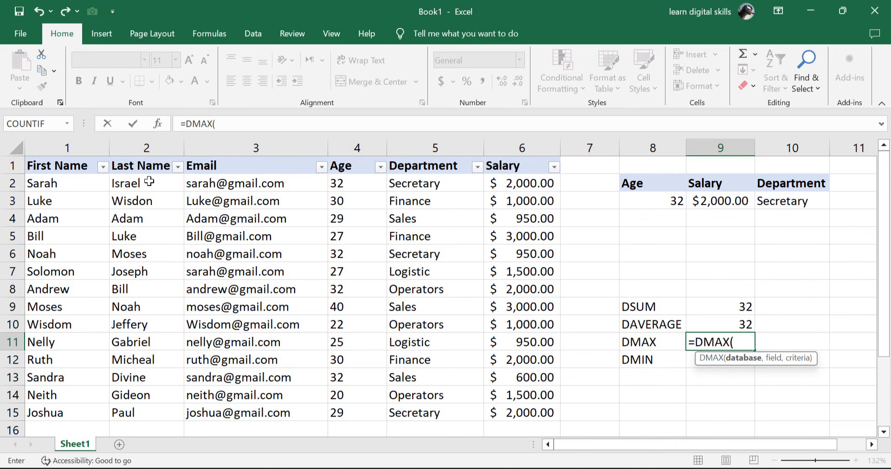
{"action": "left_click_drag", "start_coordinate": [84, 166], "coordinate": [513, 416]}
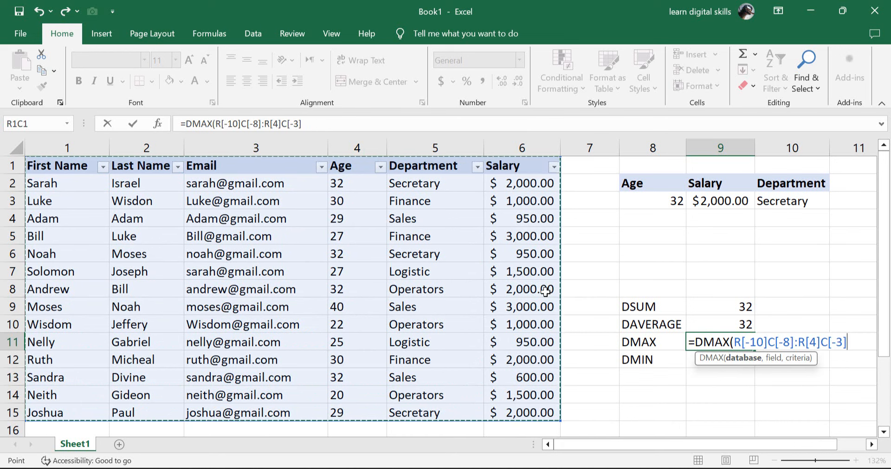
{"action": "type", "text": ",6"}
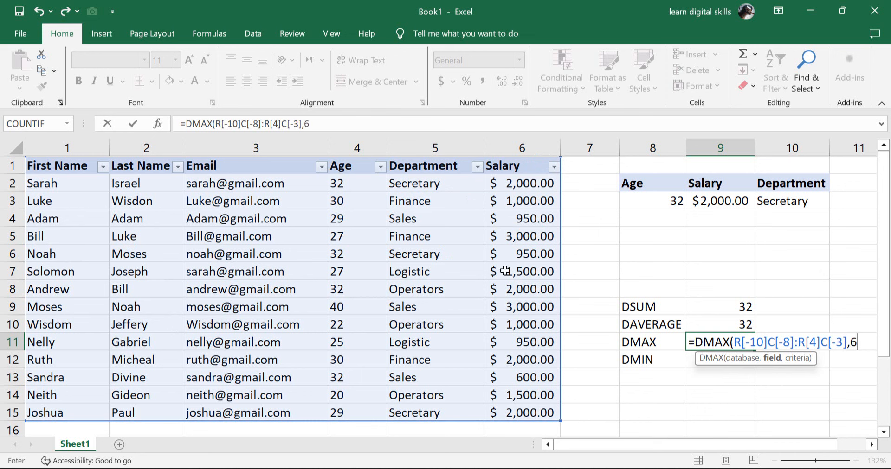
{"action": "type", "text": ","}
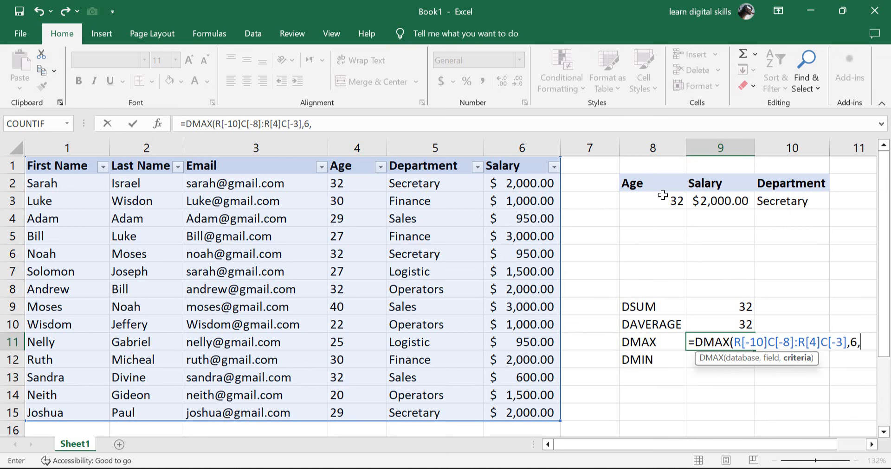
{"action": "left_click", "coordinate": [677, 189]}
{"action": "left_click_drag", "start_coordinate": [676, 189], "coordinate": [776, 200]}
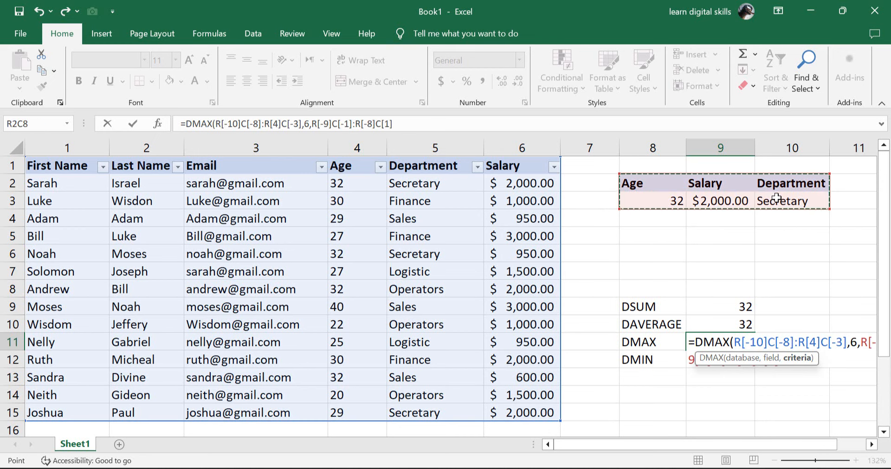
{"action": "key", "text": "Return"}
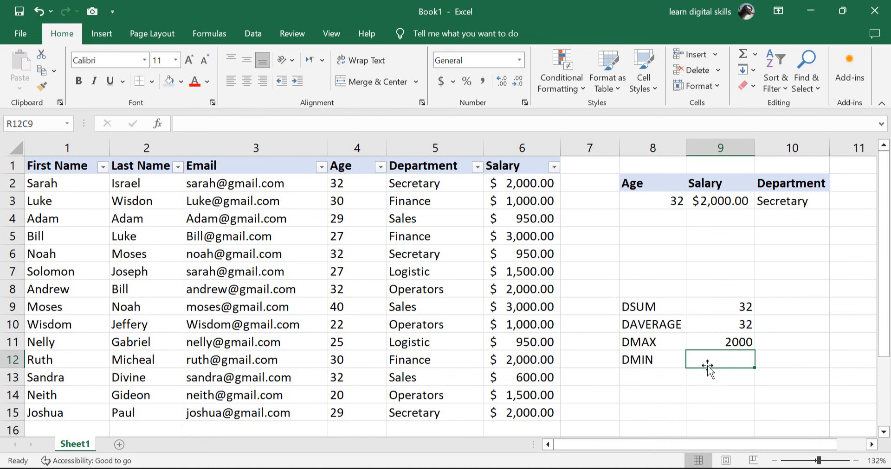
Enter a DMIN formula beside its label, using the whole employee table with headers, the Age column as field, and the Age-to-Department criteria block
{"action": "type", "text": "="}
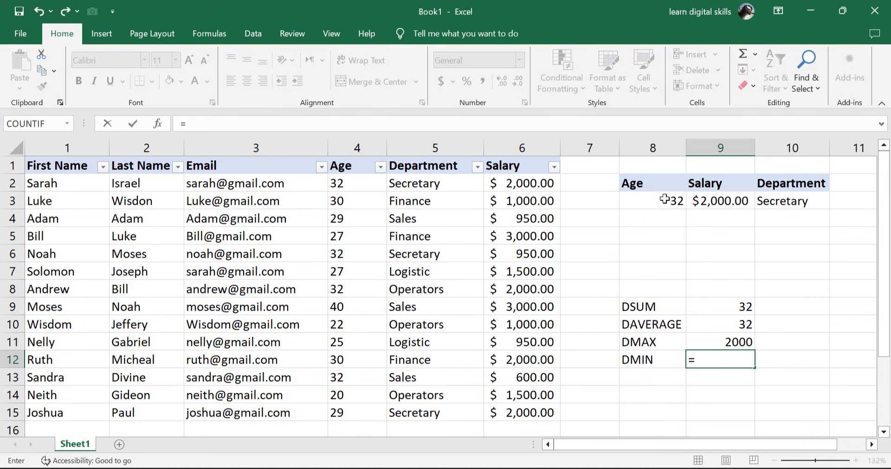
{"action": "type", "text": "d"}
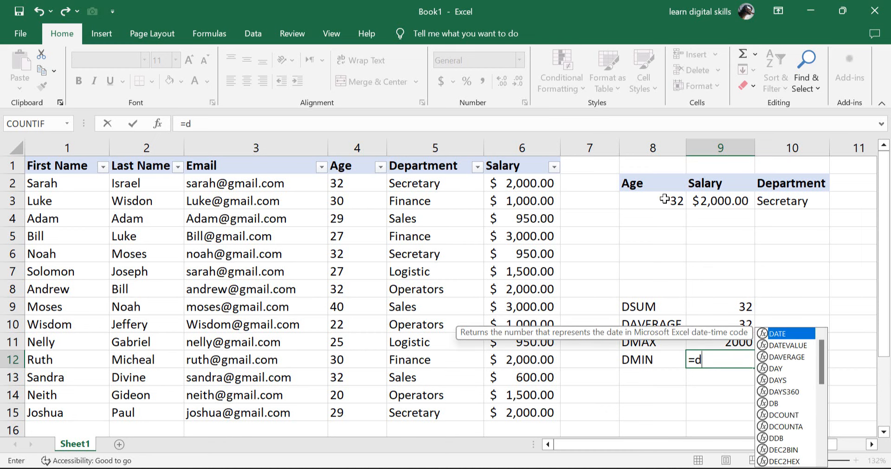
{"action": "type", "text": "mi"}
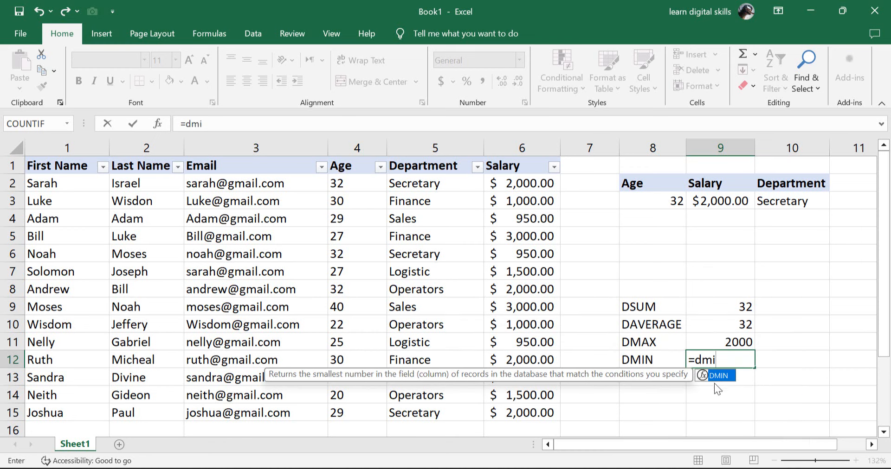
{"action": "double_click", "coordinate": [717, 377]}
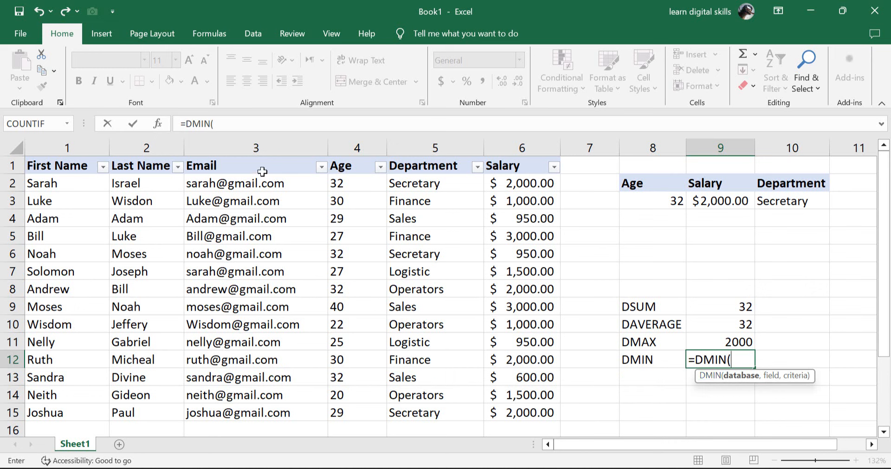
{"action": "left_click", "coordinate": [88, 165]}
{"action": "left_click_drag", "start_coordinate": [88, 166], "coordinate": [532, 419]}
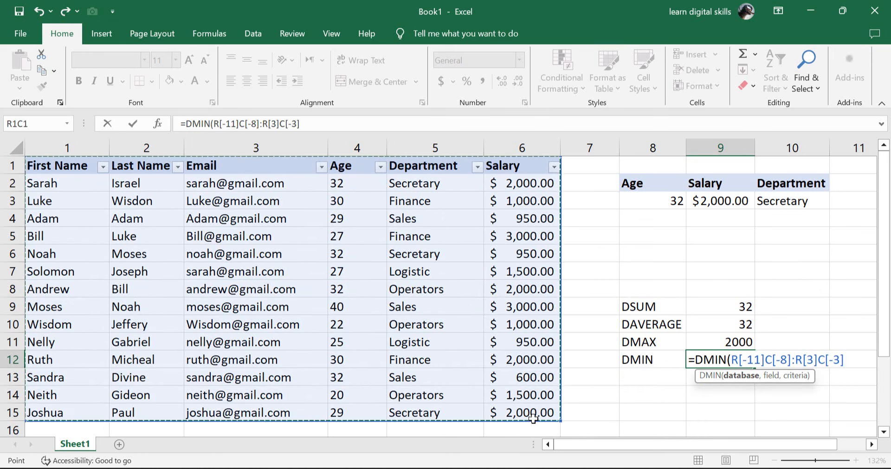
{"action": "type", "text": ","}
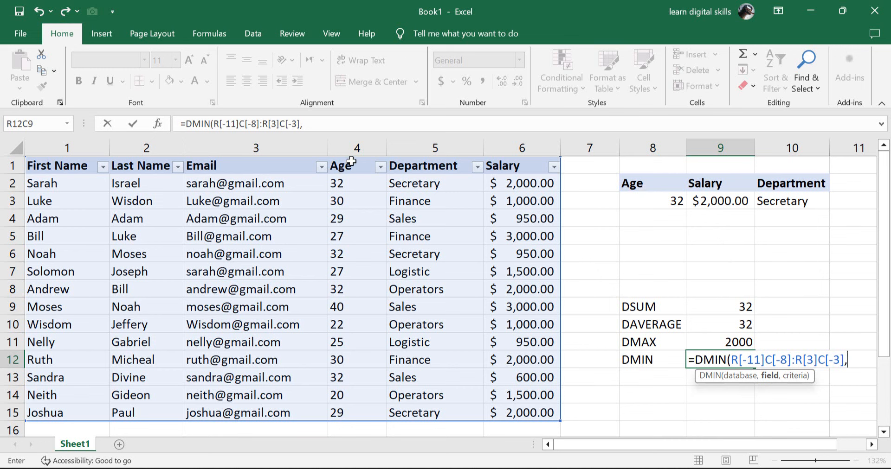
{"action": "left_click_drag", "start_coordinate": [353, 166], "coordinate": [366, 410]}
{"action": "type", "text": ","}
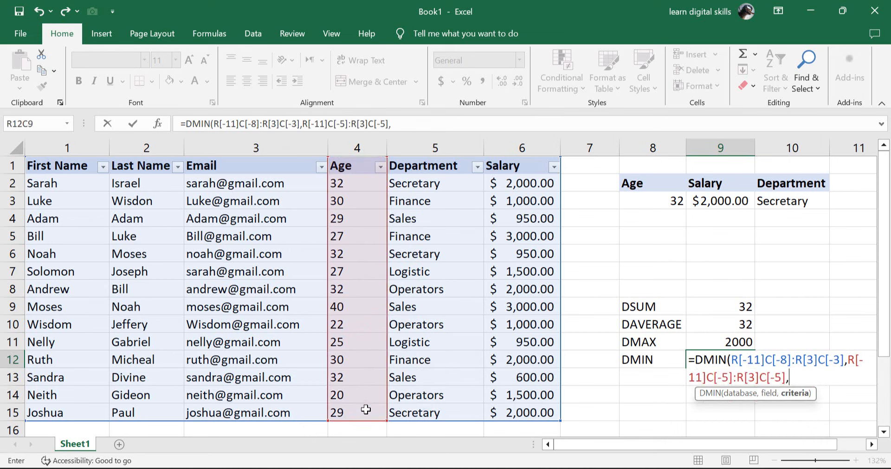
{"action": "left_click_drag", "start_coordinate": [642, 191], "coordinate": [786, 208]}
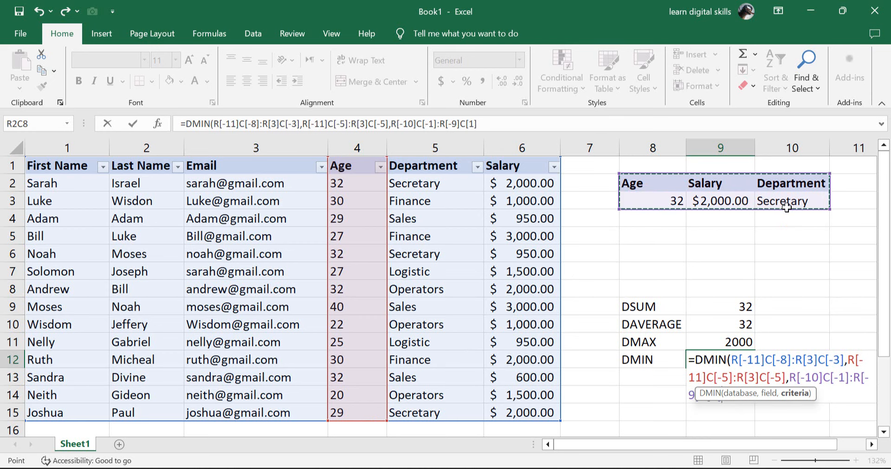
{"action": "key", "text": "Return"}
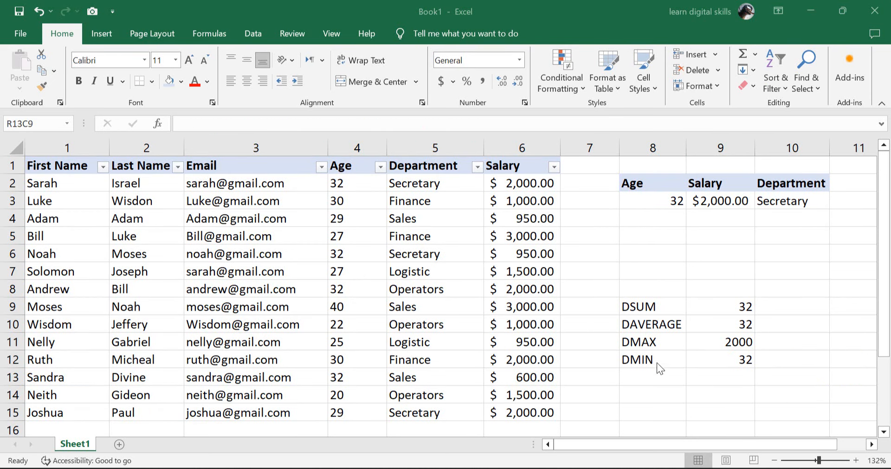